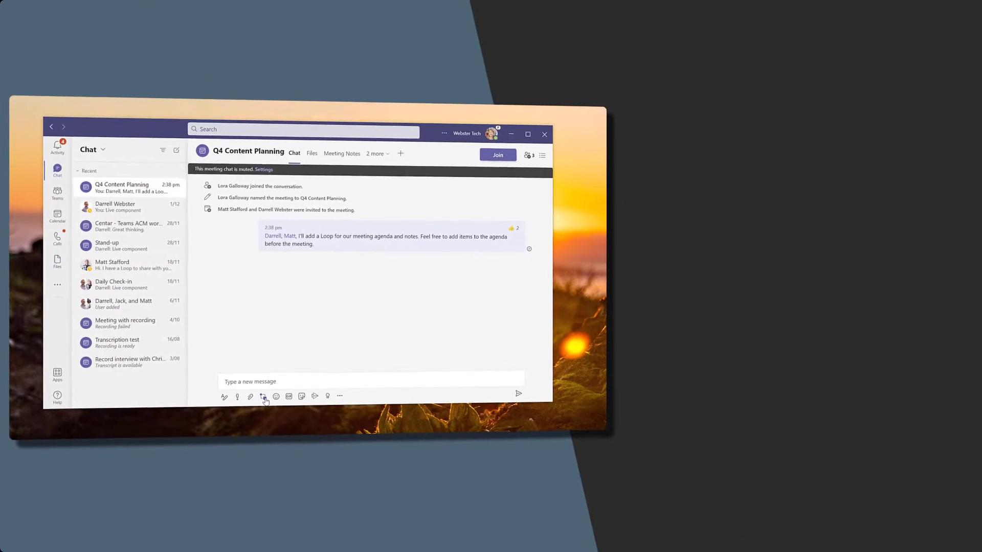
Step: Insert a Loop paragraph component into the Q4 Content Planning chat message box
click(259, 395)
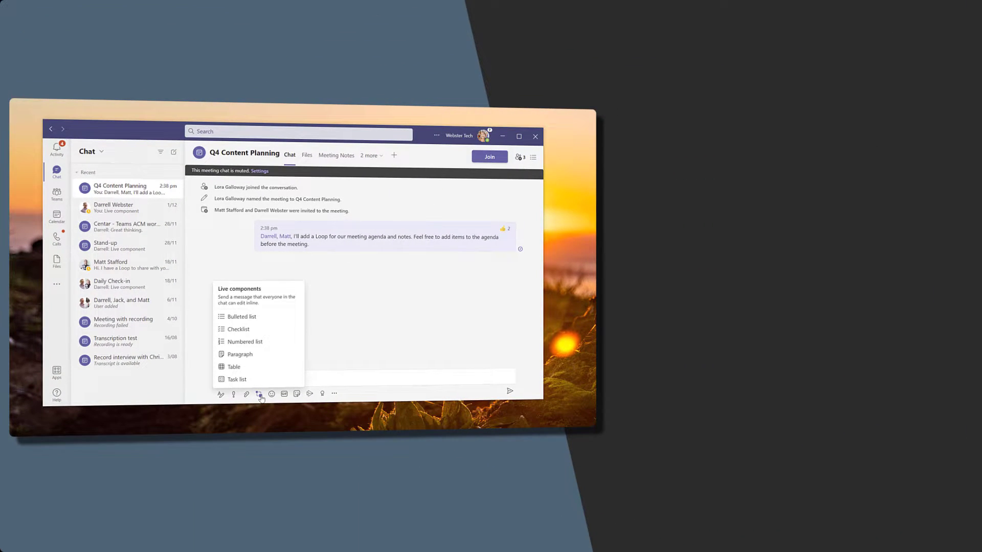
click(247, 357)
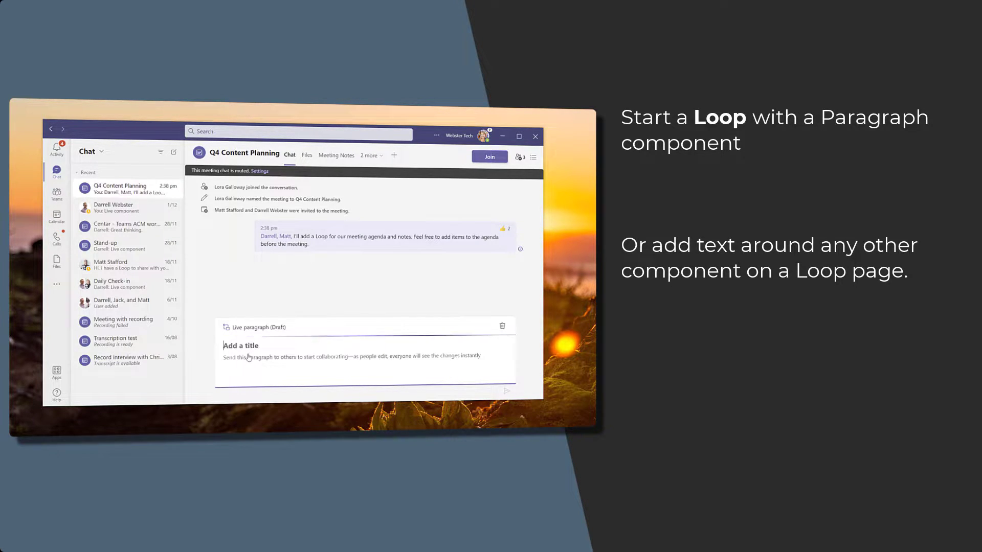
text(Q4)
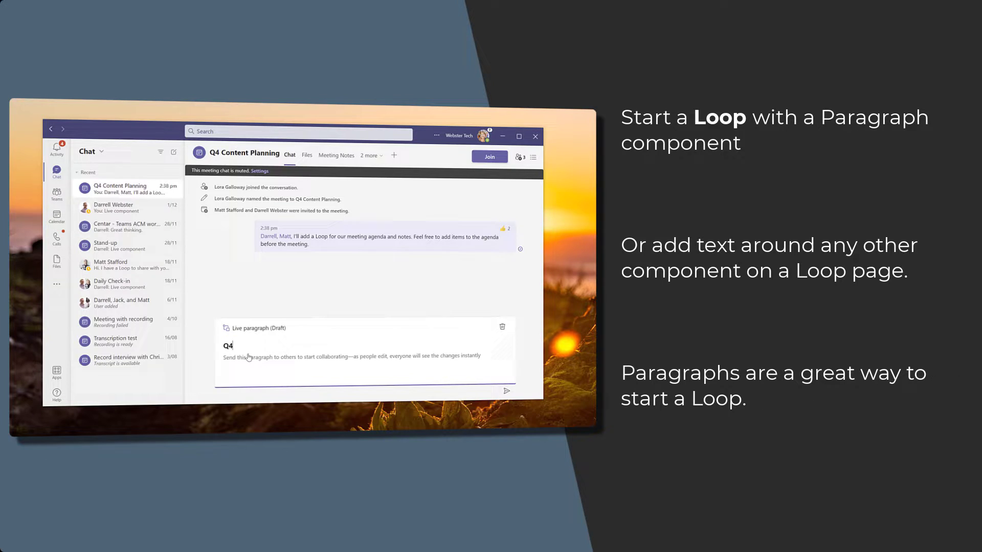
text( Content Planning De)
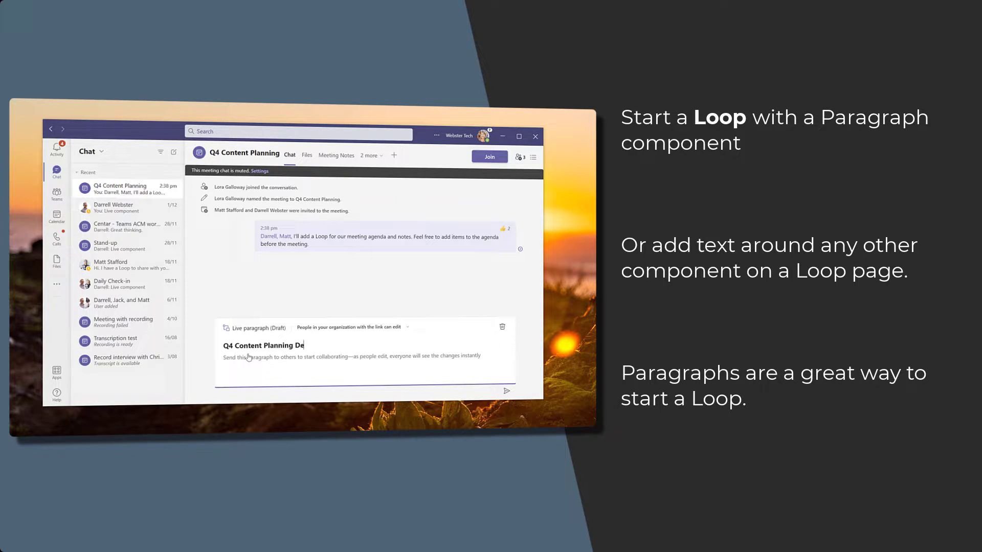
text(c)
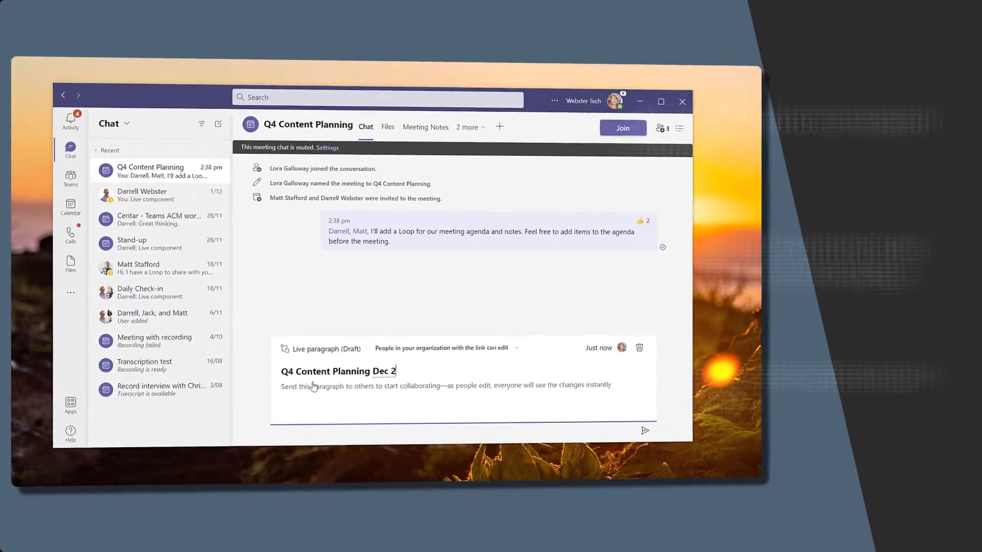
key(BackSpace)
text(3, )
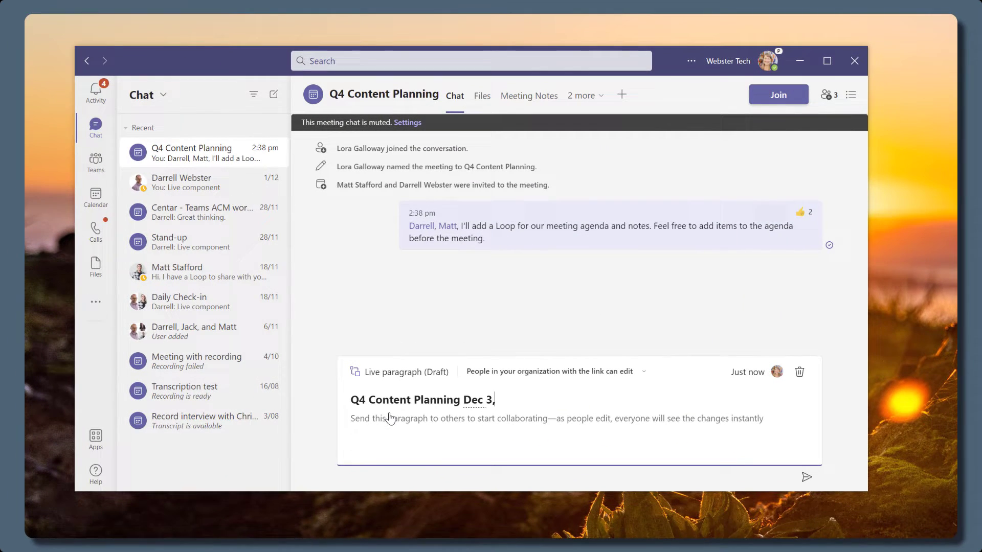
text(Q4 Conten)
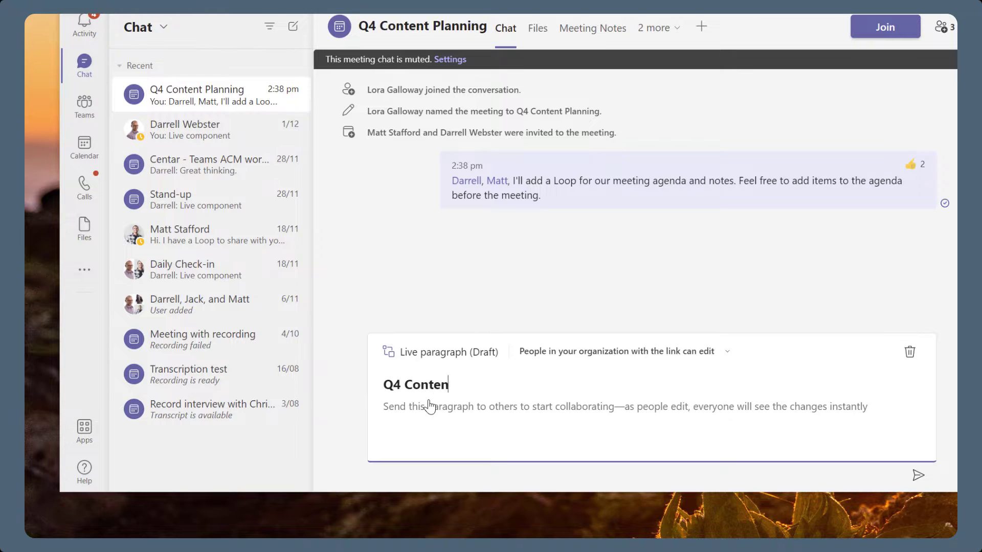
text(t Planning Dec)
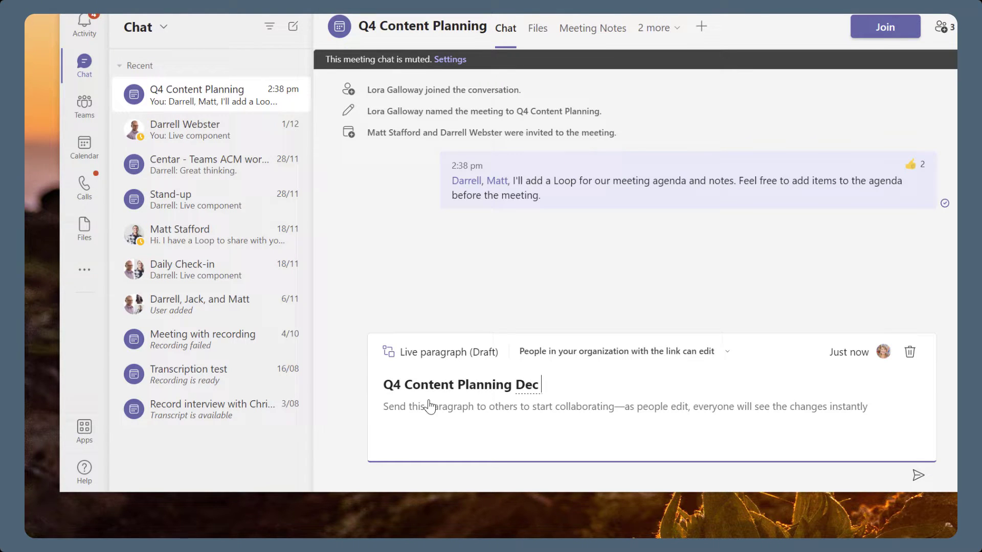
text(The new quarter begins @)
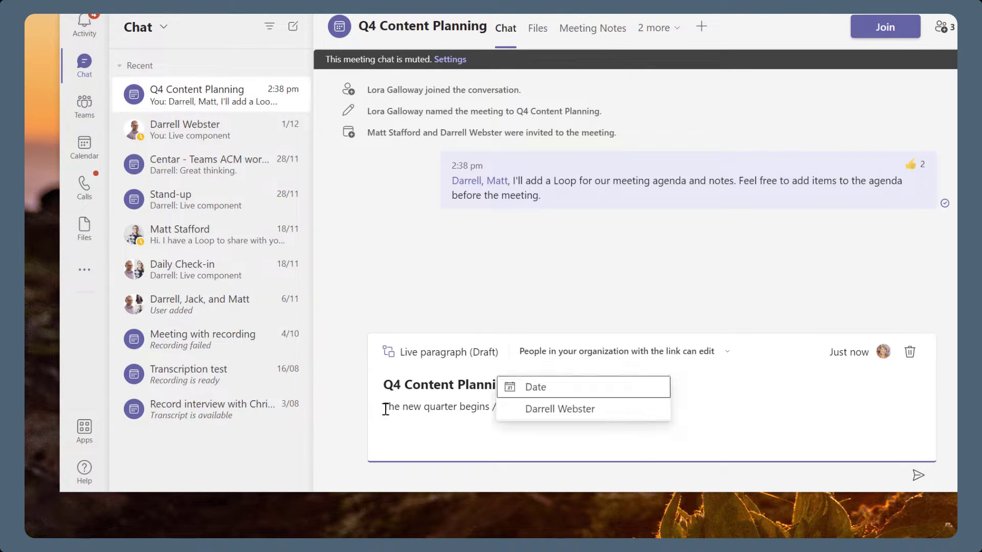
key(Return)
click(609, 440)
text(. We need to plan our communications and content for this busy period. Add)
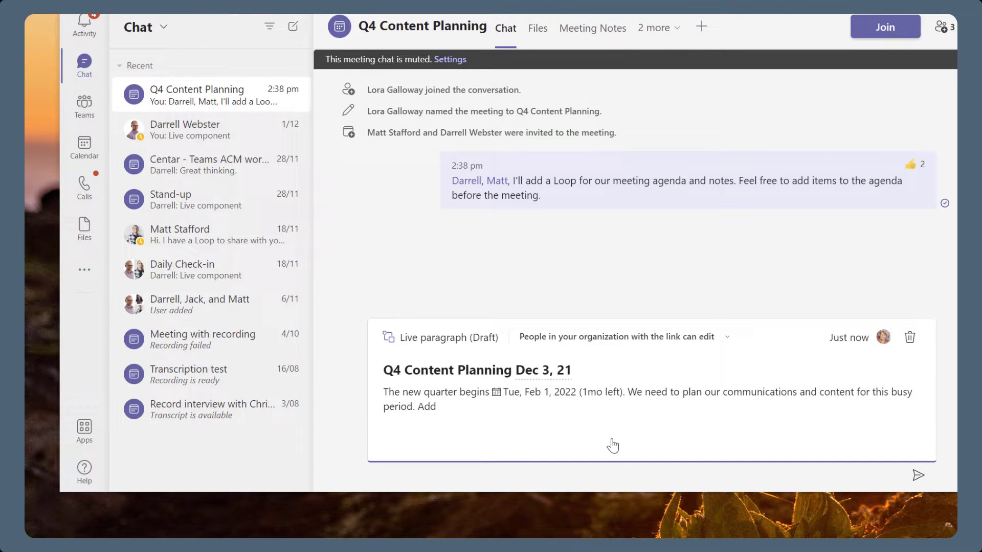
text( the content and comms we know about to the table and we will discuss new items during the meeting.)
key(Return)
text(@)
key(Down)
key(Down)
key(Return)
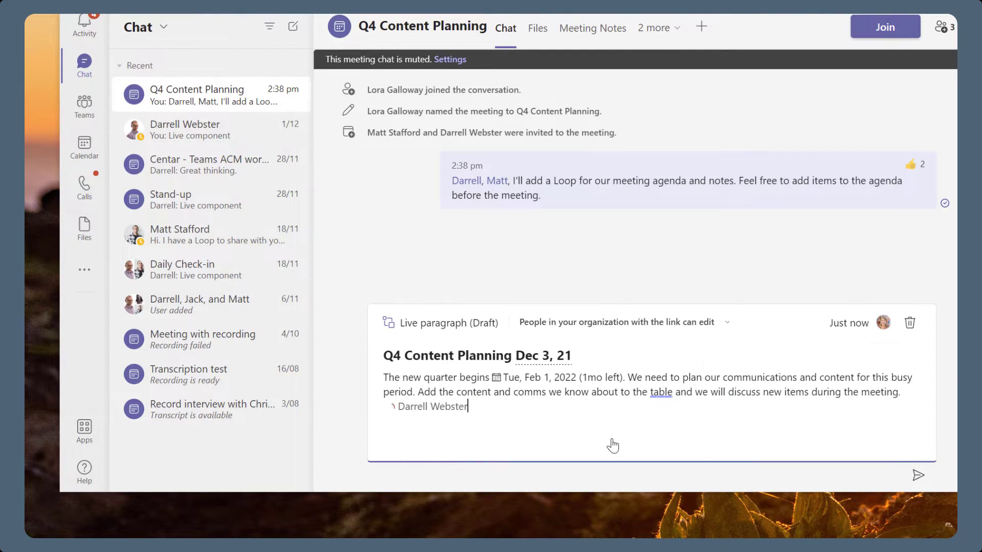
text(, can you add a few items for the project you have rec)
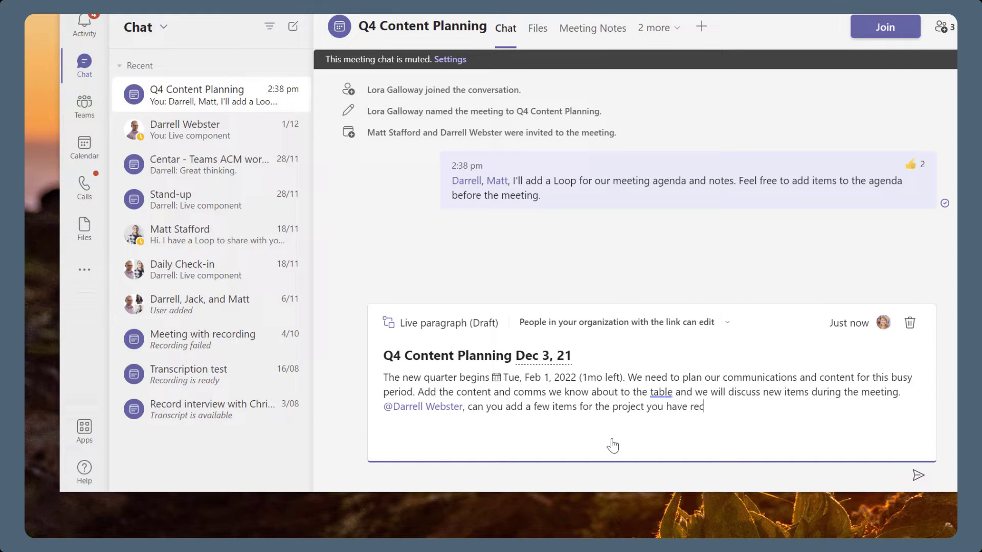
text(ently begi)
Step: Bold 'Add', italicize 'we know about', and make 'Known activities and communications' a heading
double_click(452, 280)
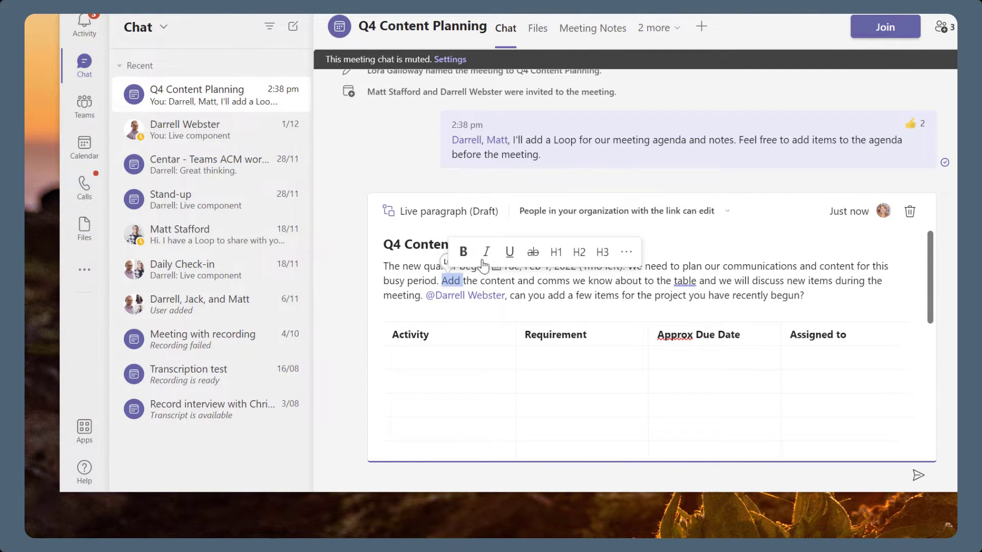
click(464, 251)
drag(574, 281, 642, 282)
click(673, 252)
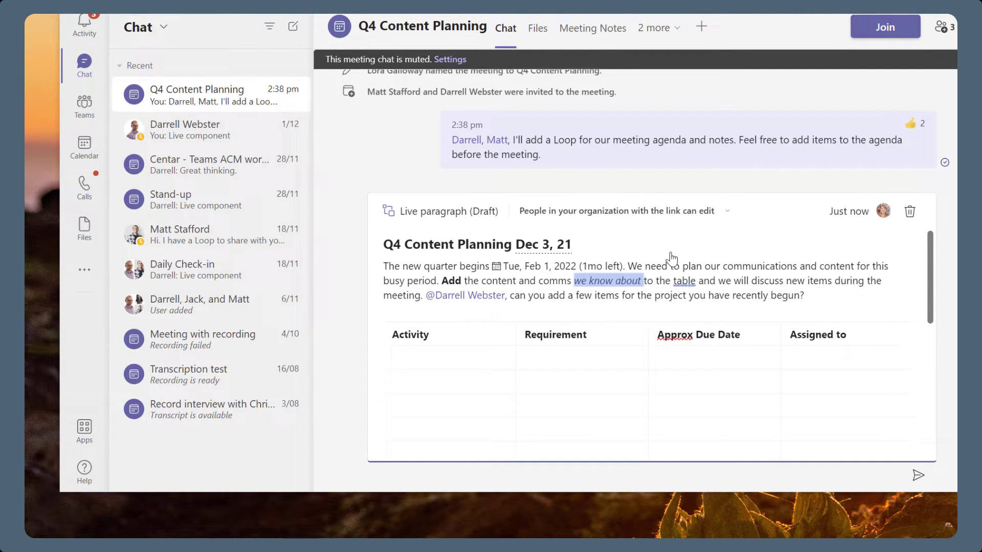
click(789, 288)
text(Known activities and communications)
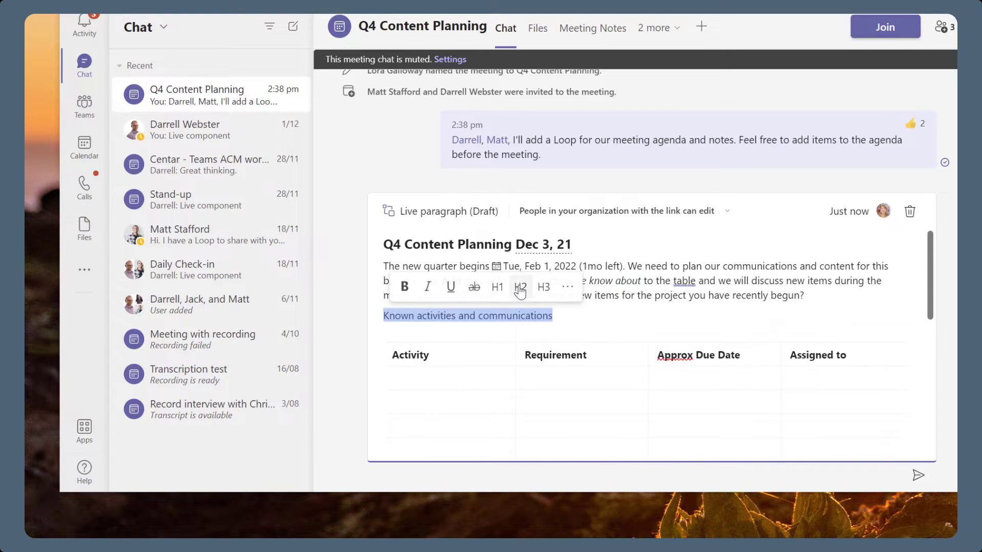
click(500, 287)
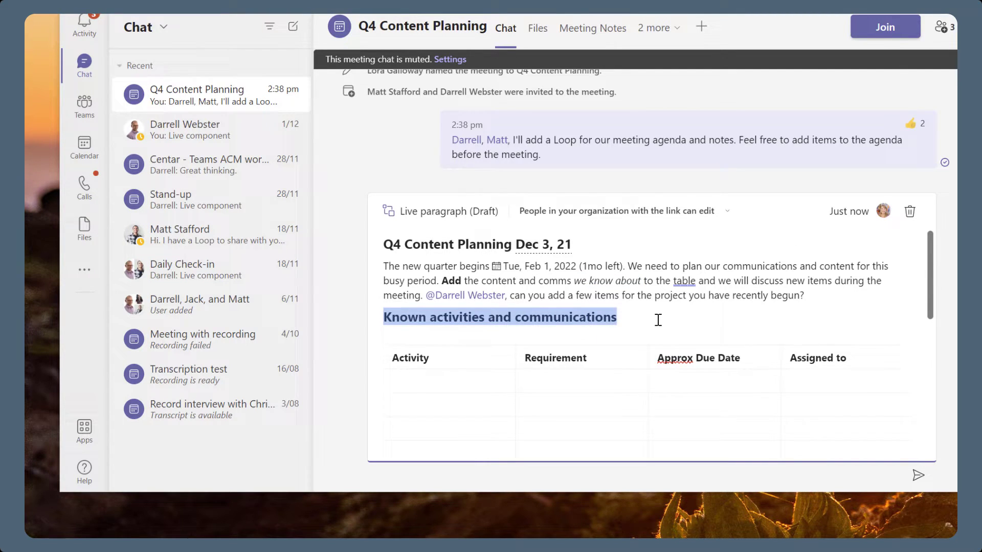
scroll(658, 319, down, 2)
scroll(657, 320, down, 2)
Step: Make 'Other significant events or activities' a heading, select 'Tasks' to retype, and indent the mention line
click(496, 344)
scroll(678, 413, down, 2)
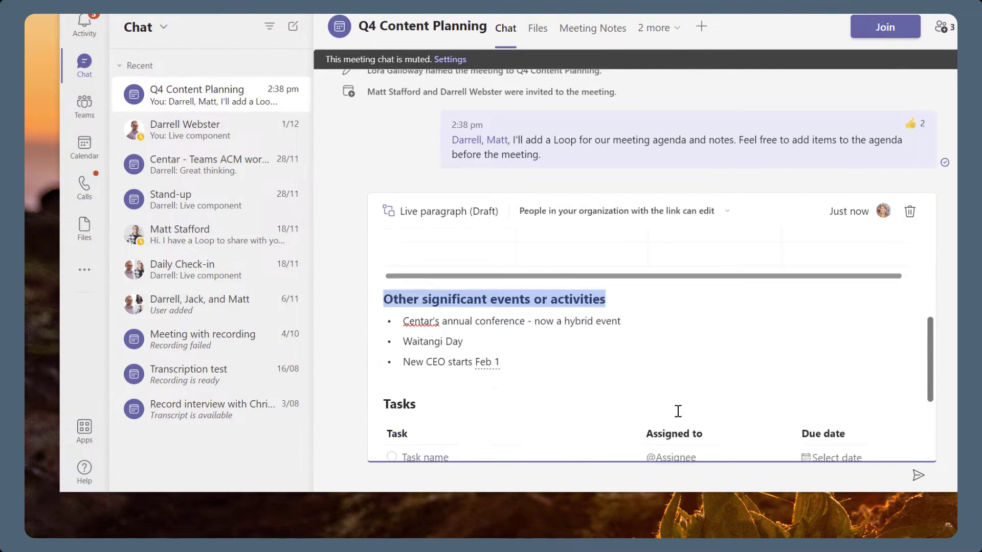
scroll(678, 413, down, 2)
double_click(398, 334)
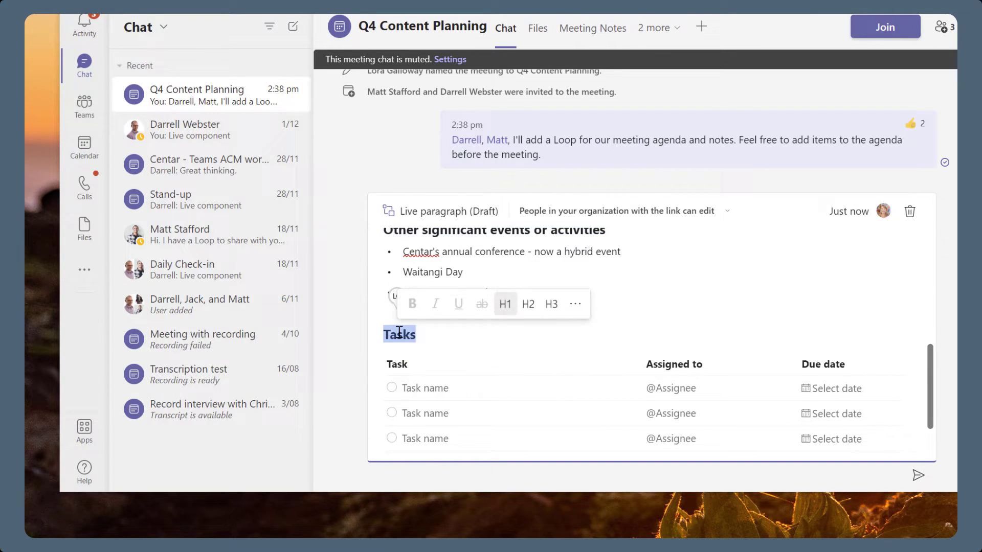
text(Q)
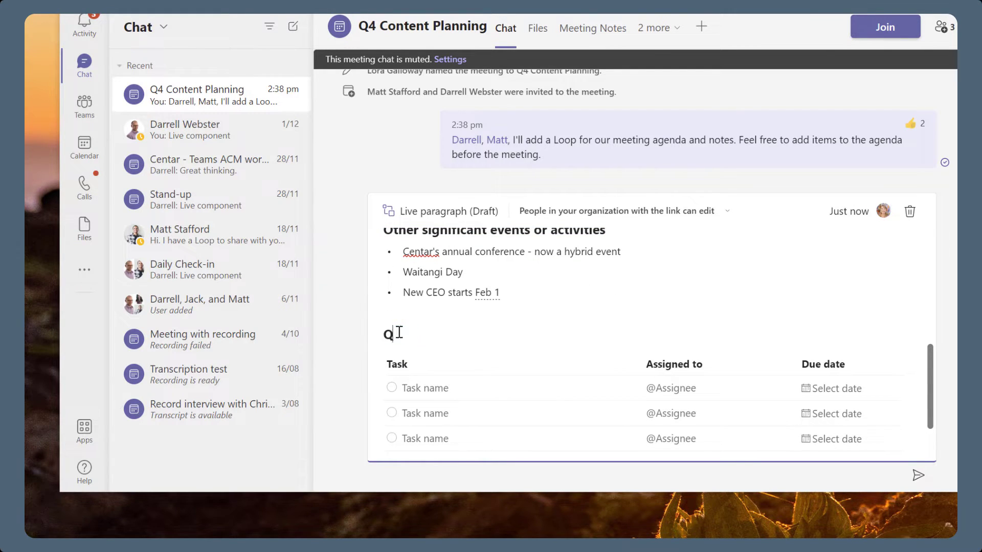
text(uest)
click(451, 314)
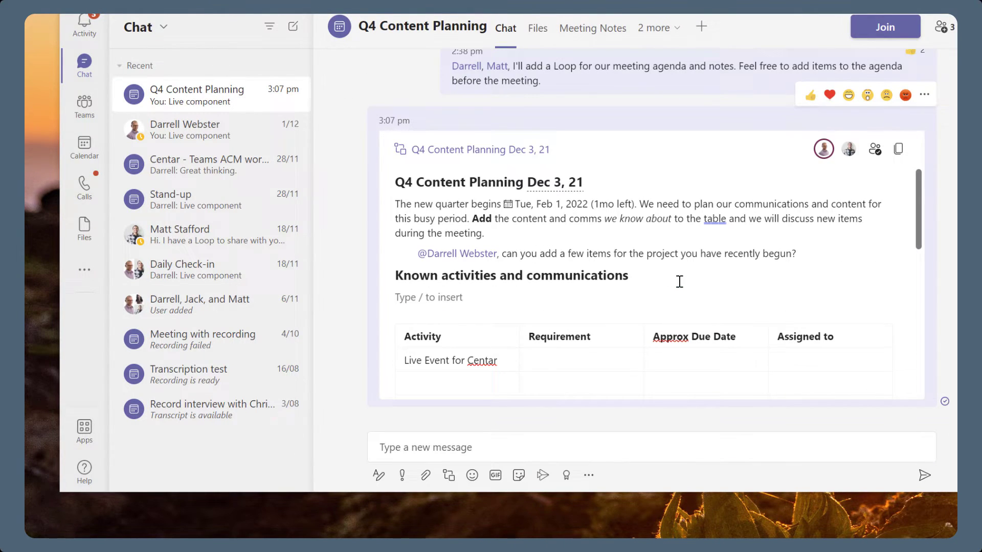
text(We)
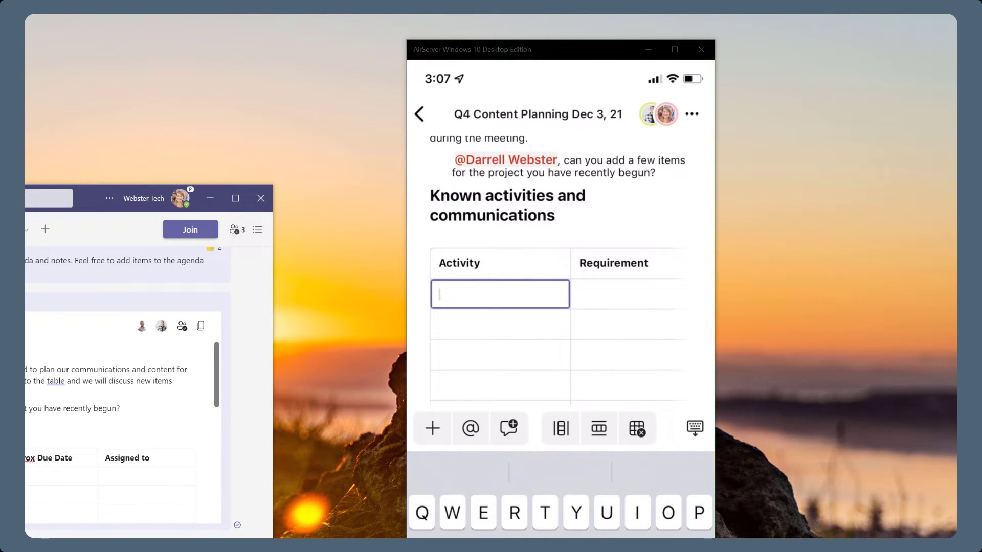
text(Live )
text(Event )
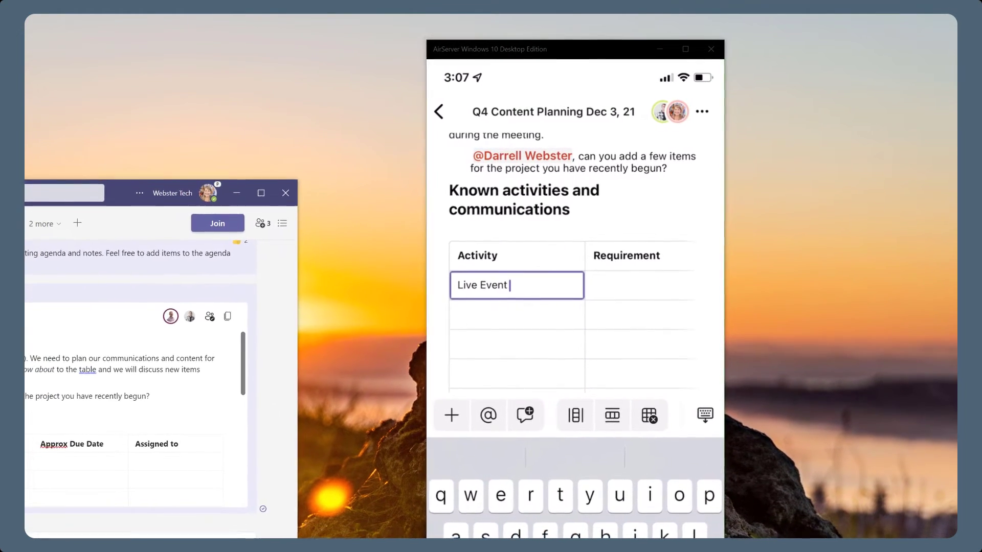
text(for )
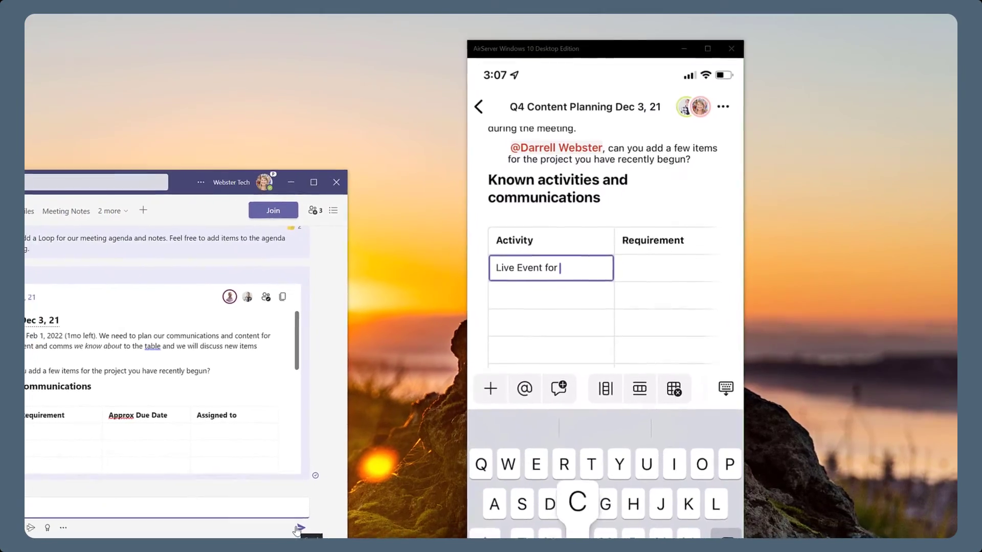
text(Cent)
text(ar)
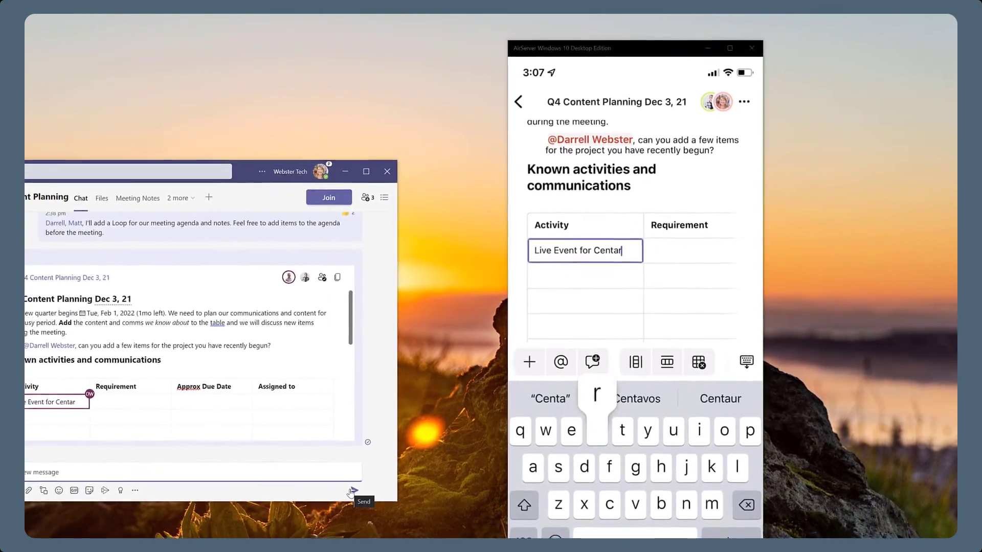